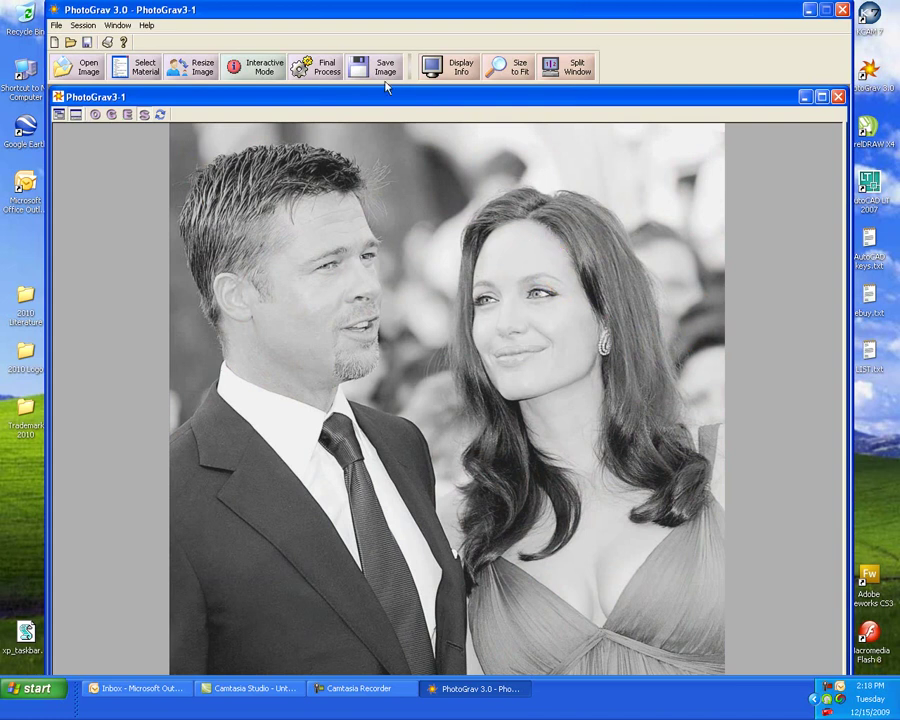
Step: Export the engraved version of the photo to the desktop as "image (ENG)" and close the save options
click(385, 67)
click(505, 387)
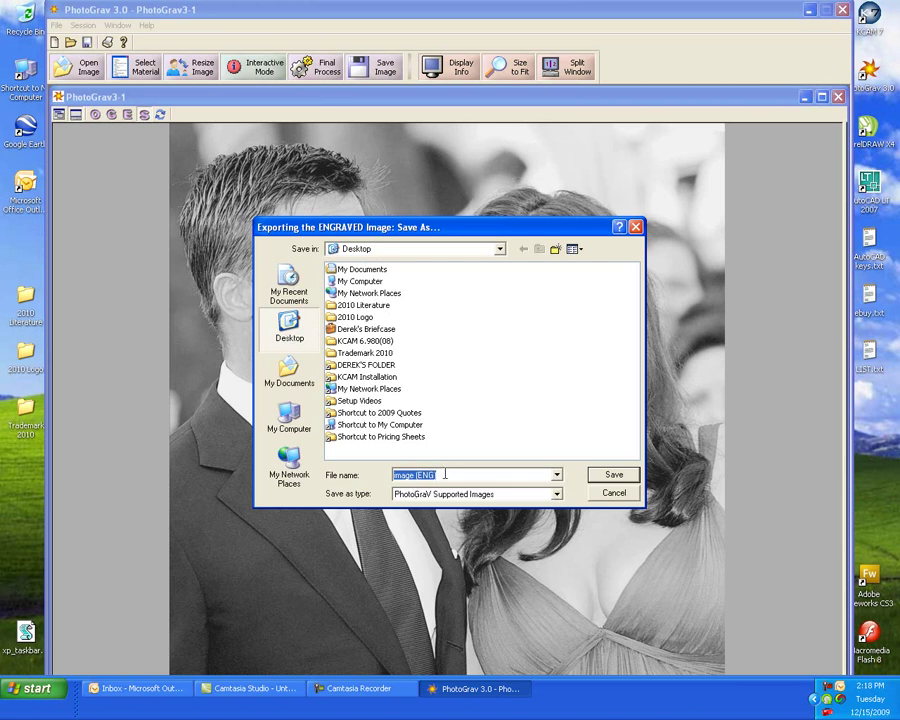
click(604, 474)
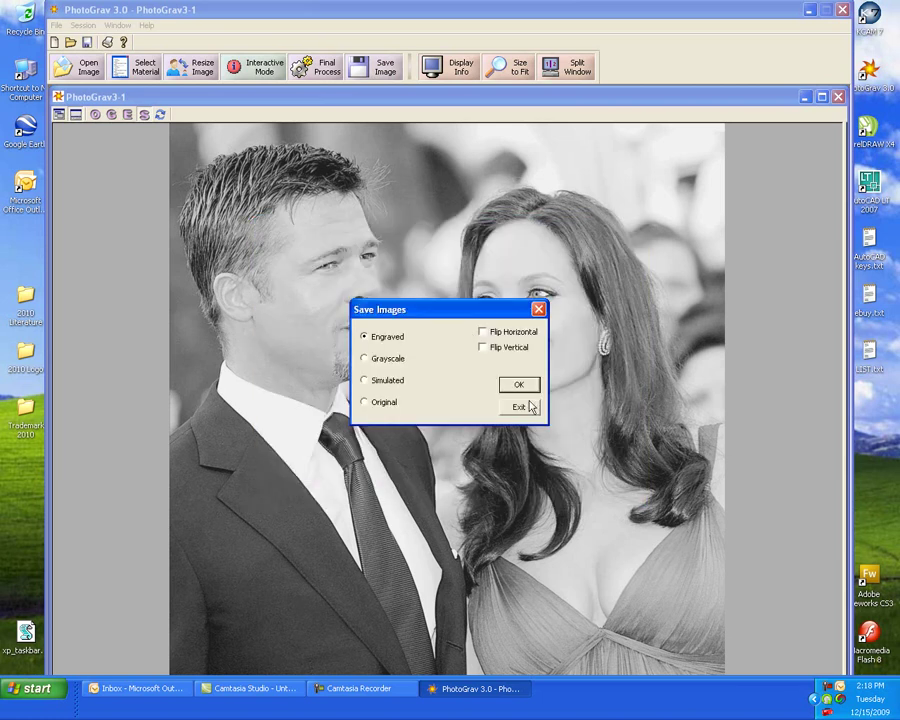
click(524, 408)
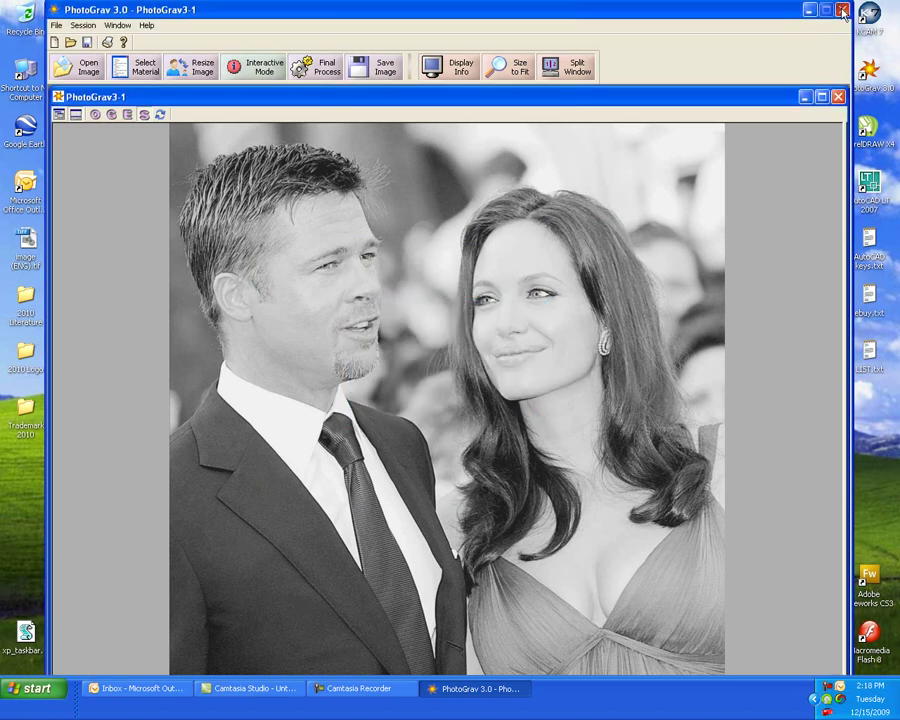
Step: Close PhotoGrav and move image (ENG).tif beside image.jpg on the desktop
click(842, 11)
click(450, 388)
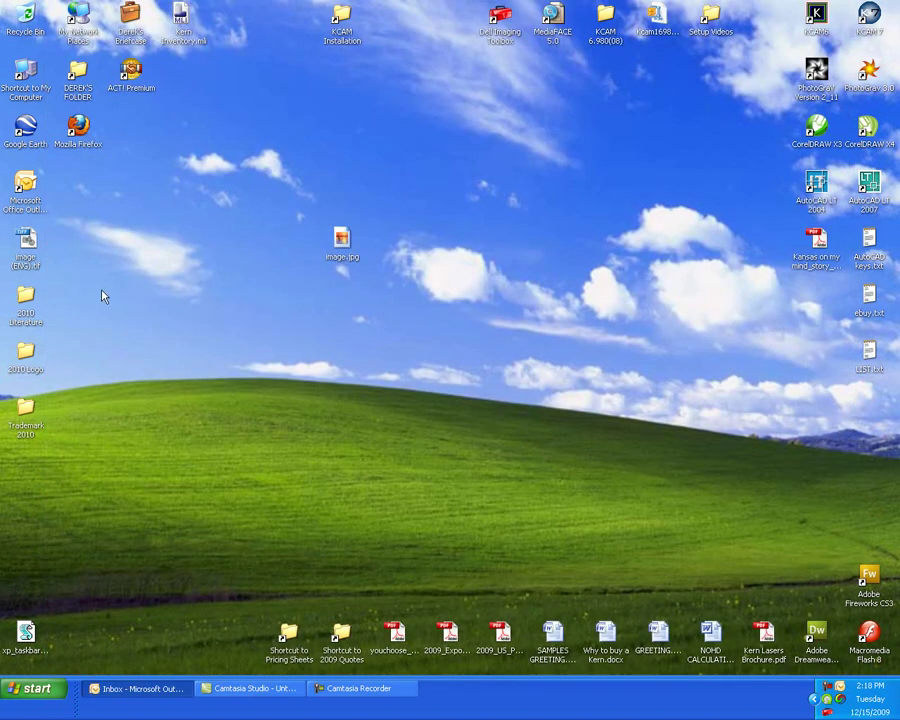
drag(22, 262, 396, 262)
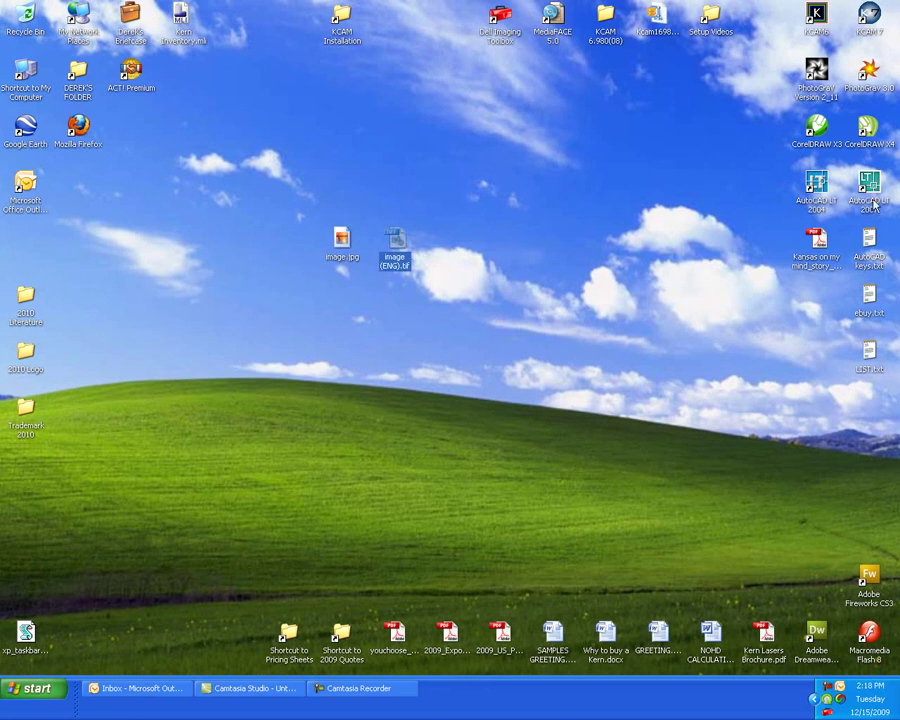
Step: Launch CorelDRAW X4 and create a new blank drawing
click(868, 130)
double_click(868, 130)
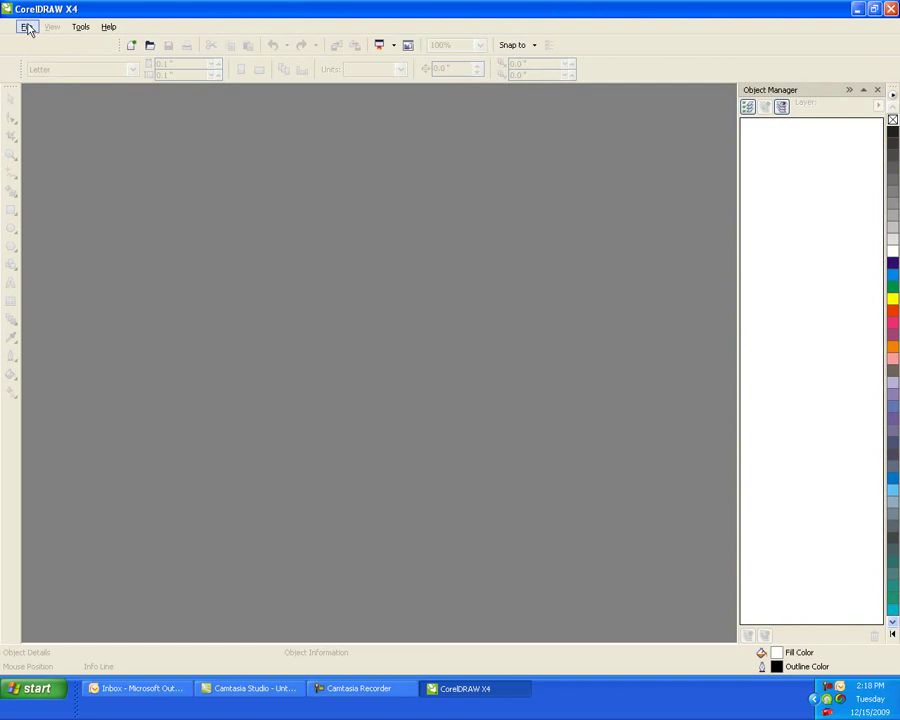
click(29, 28)
click(26, 41)
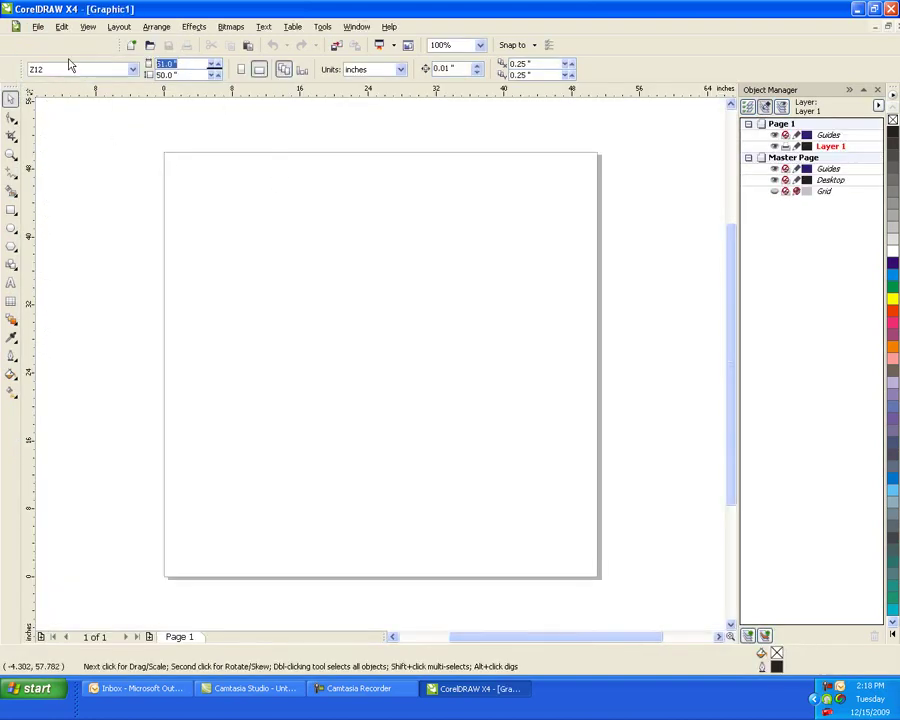
Step: Set the page size to 52 inches wide by 100 inches high
text(52)
key(Tab)
text(1)
key(Return)
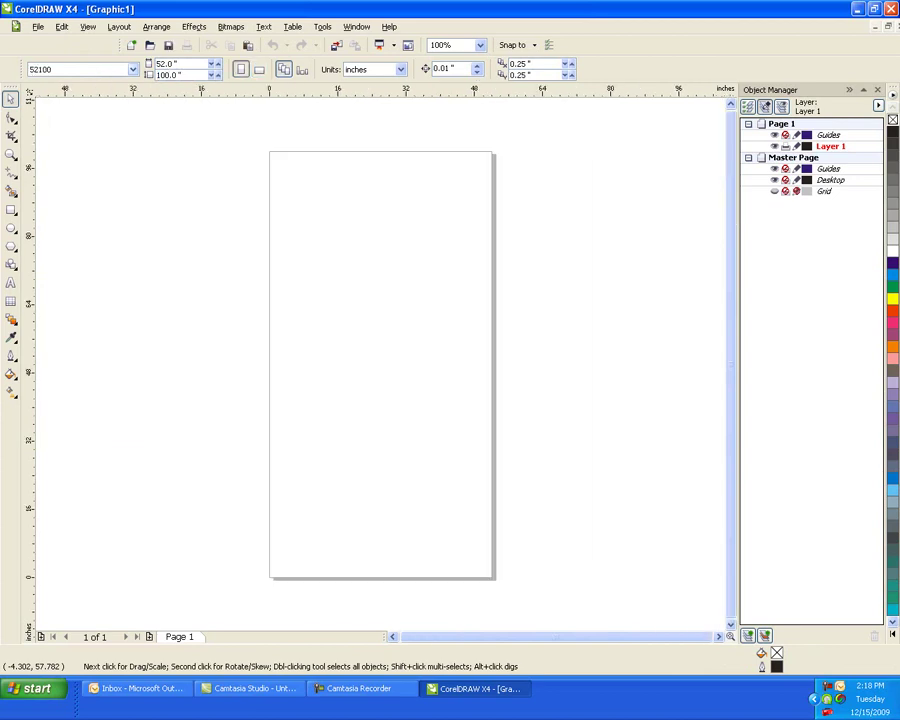
Step: Import image (ENG).tif from the desktop and place it on the page
click(38, 27)
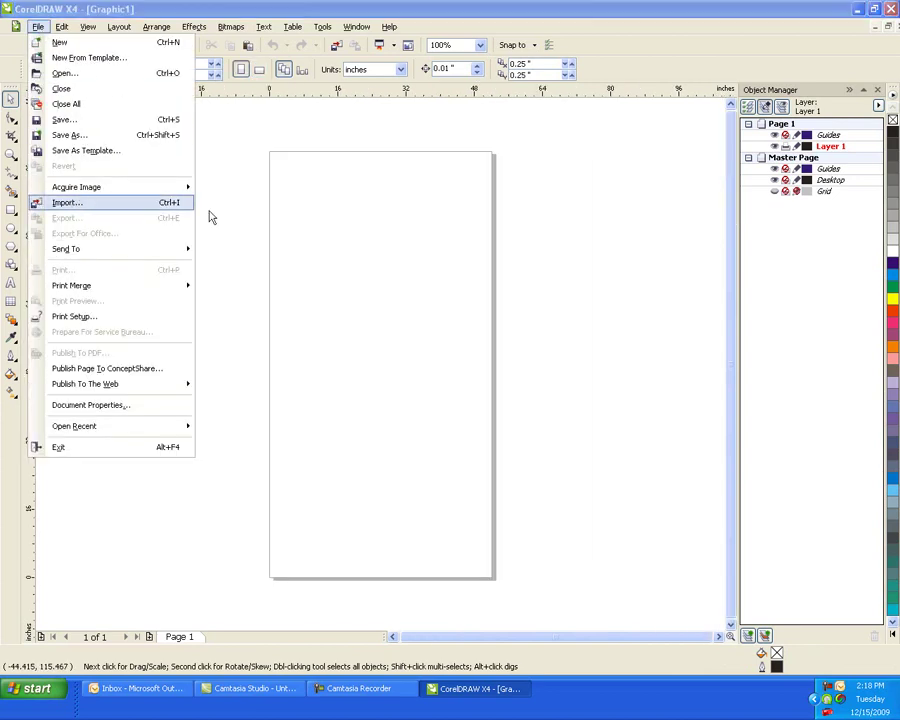
click(209, 211)
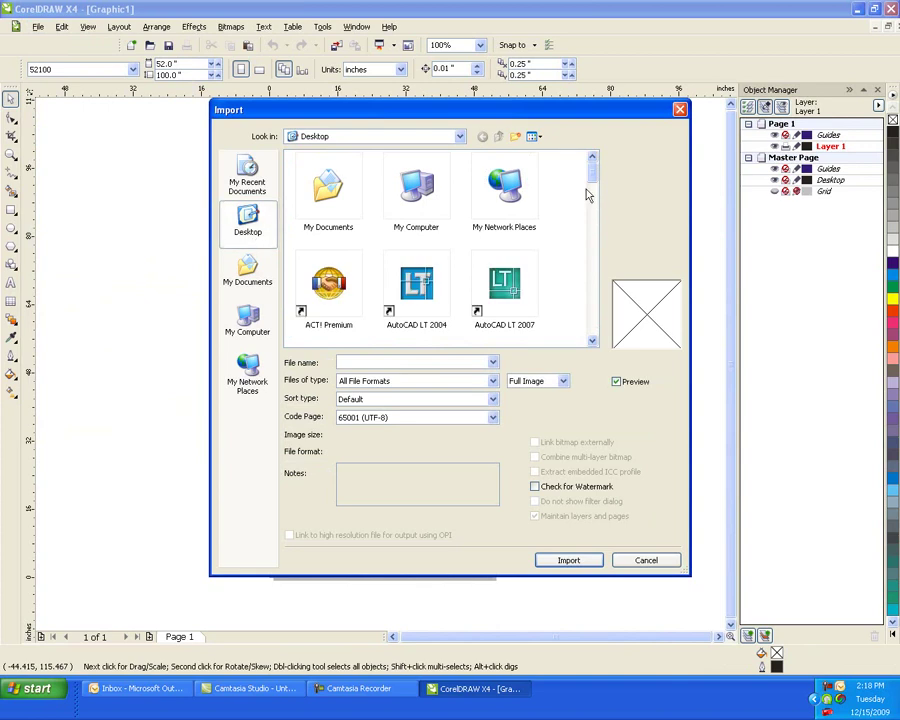
drag(588, 195, 595, 258)
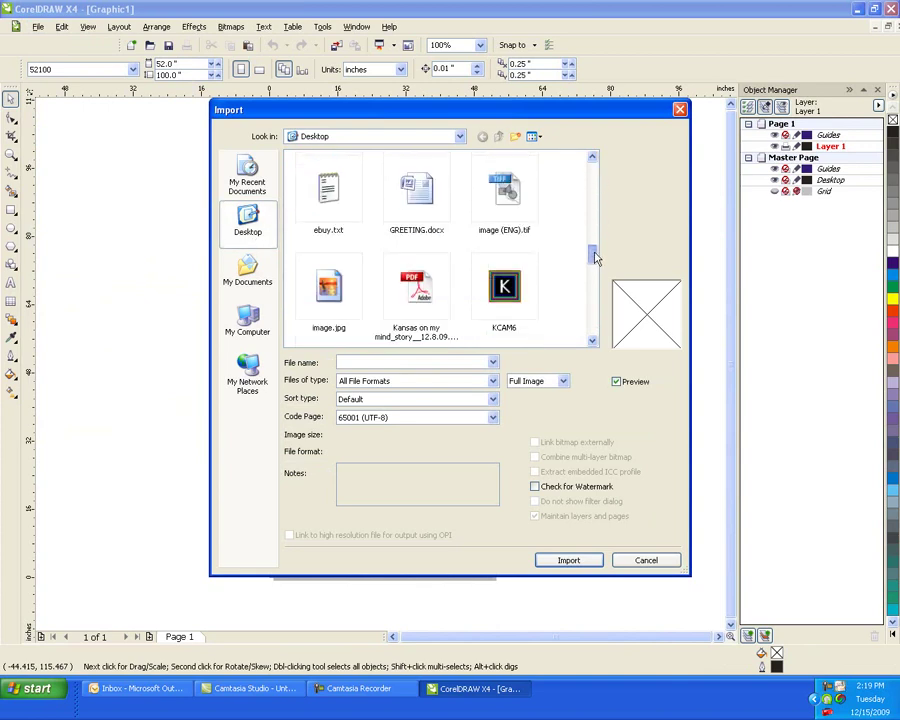
double_click(506, 198)
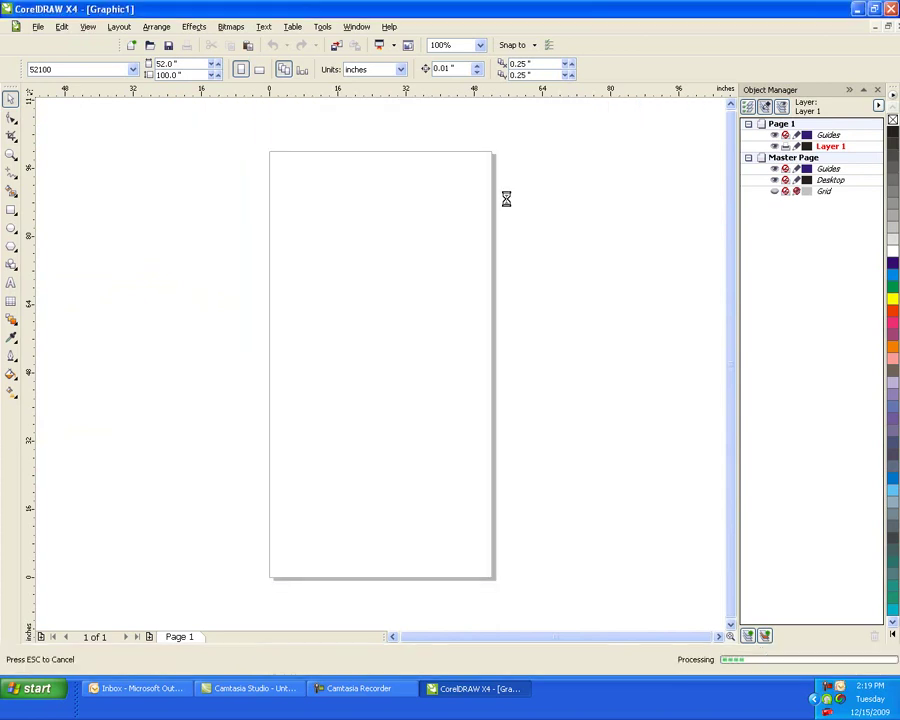
click(323, 330)
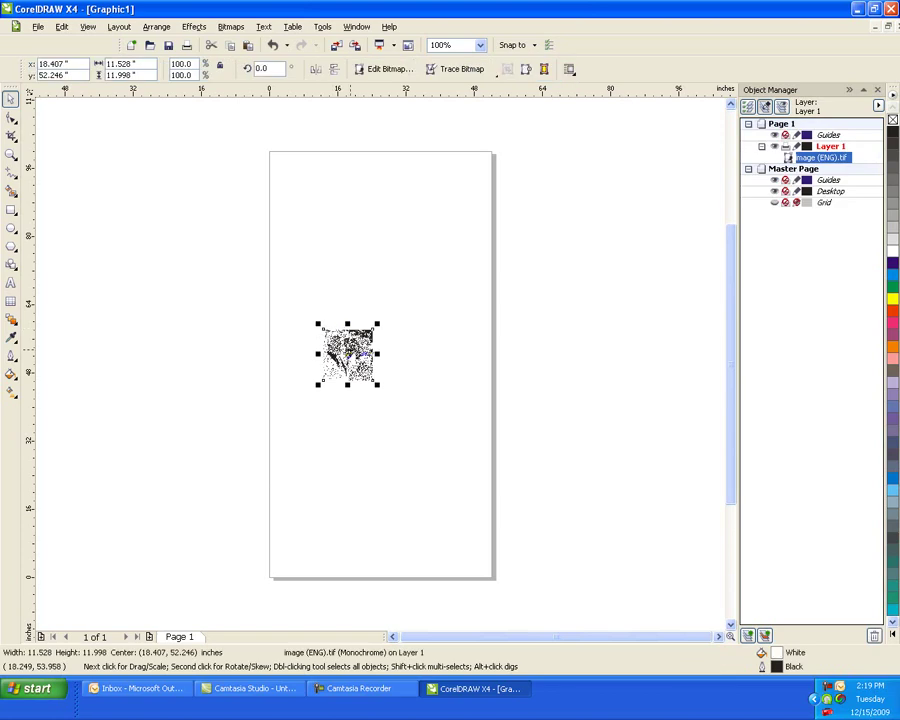
Step: Move the imported image near the page's lower edge, centred at about X 24.8 and Y 8.7 inches
scroll(375, 360, up, 4)
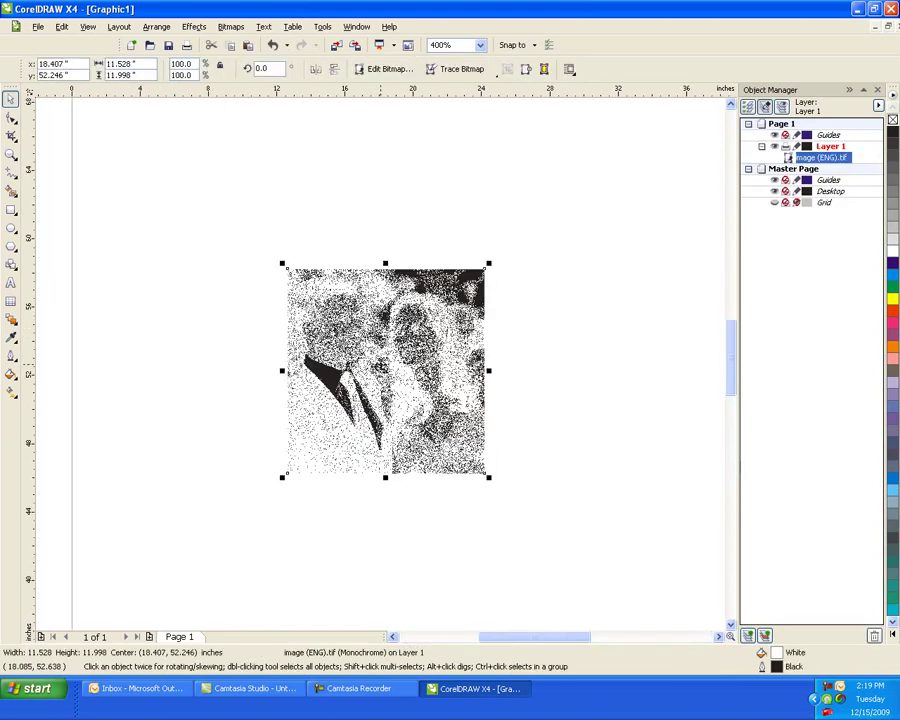
scroll(380, 365, down, 1)
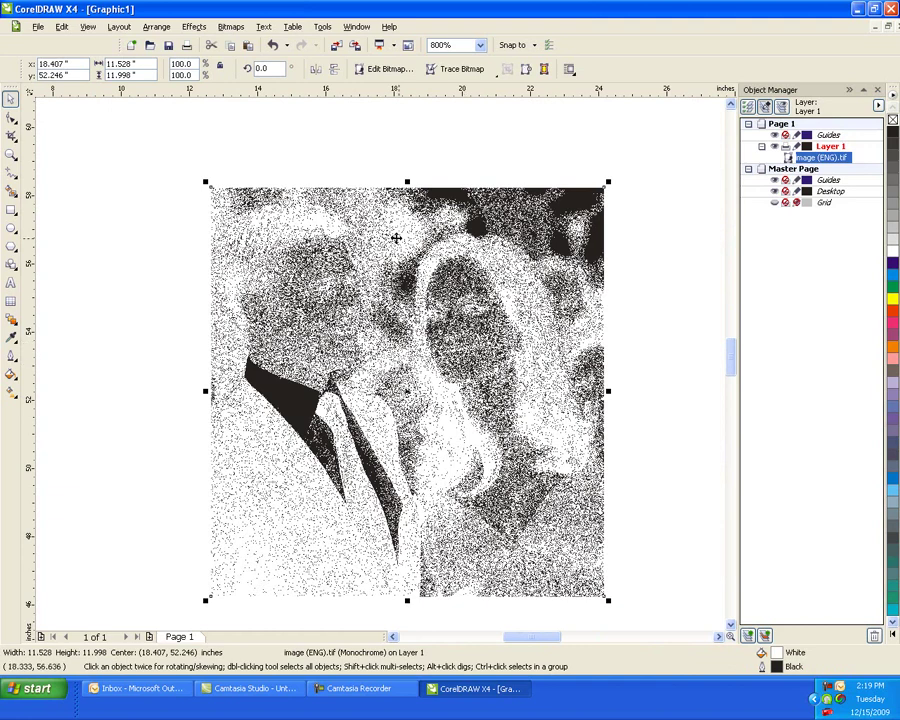
click(315, 181)
scroll(409, 269, down, 2)
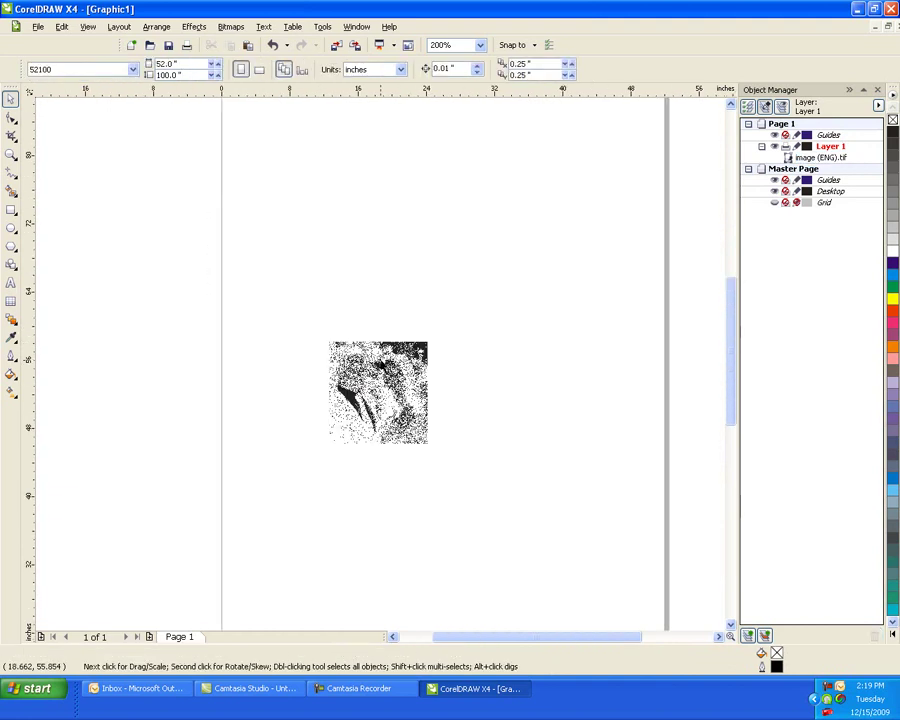
scroll(378, 358, down, 1)
click(376, 360)
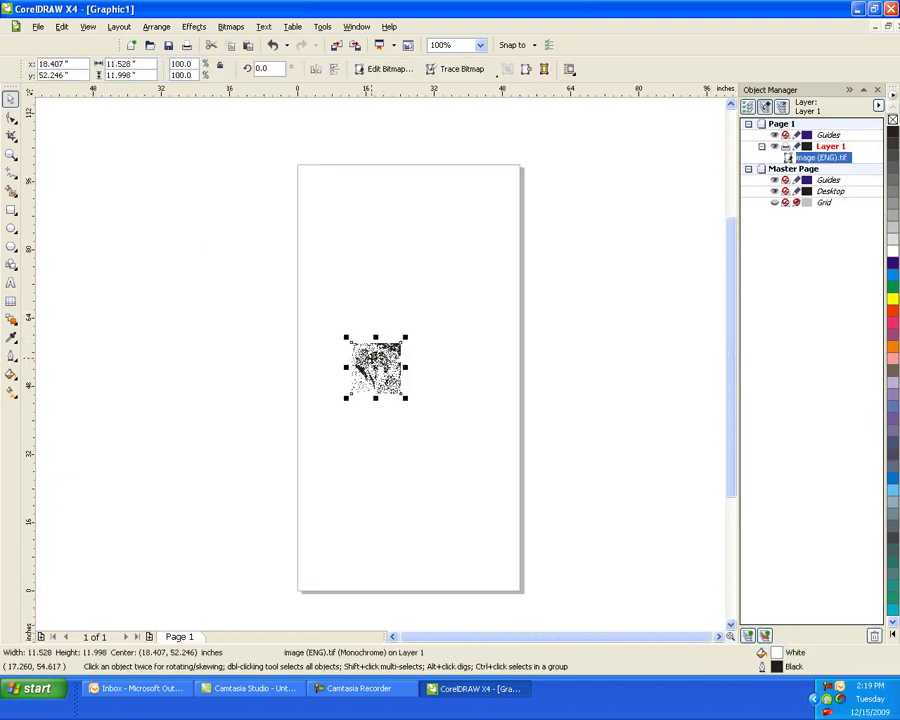
drag(376, 360, 403, 545)
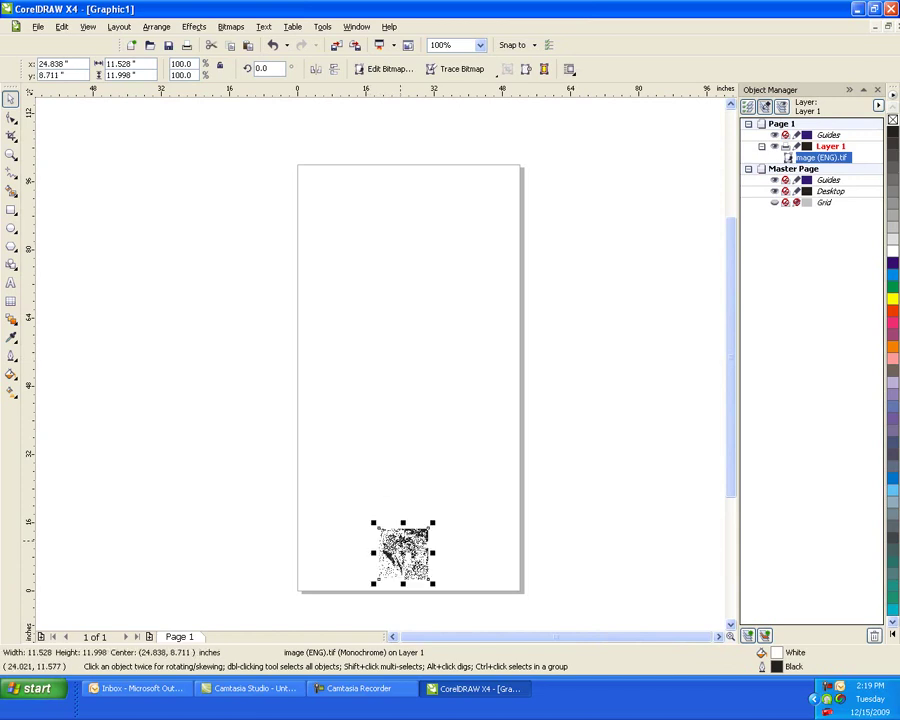
Step: Draw an unfilled rectangle exactly around the image's edges, 11.528 by 11.998 inches, as its outline
scroll(403, 550, up, 2)
click(10, 209)
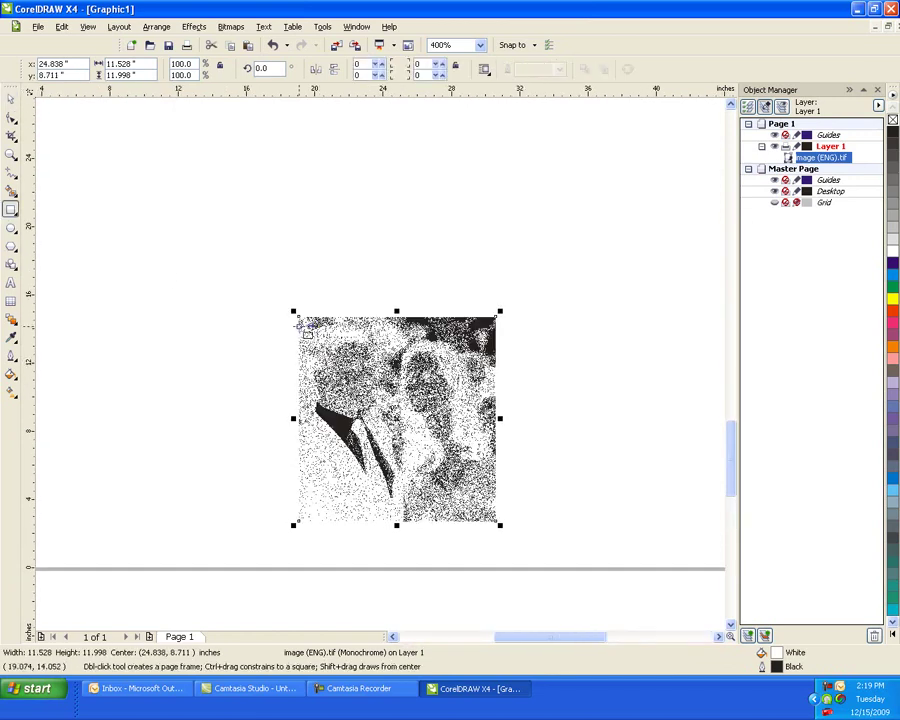
drag(293, 312, 277, 329)
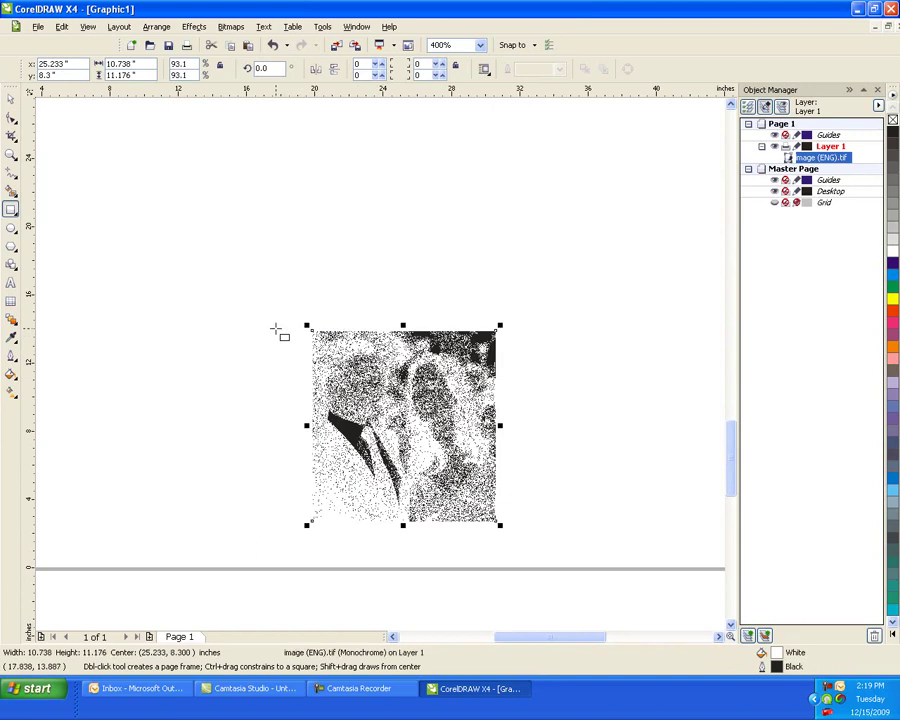
key(ctrl+z)
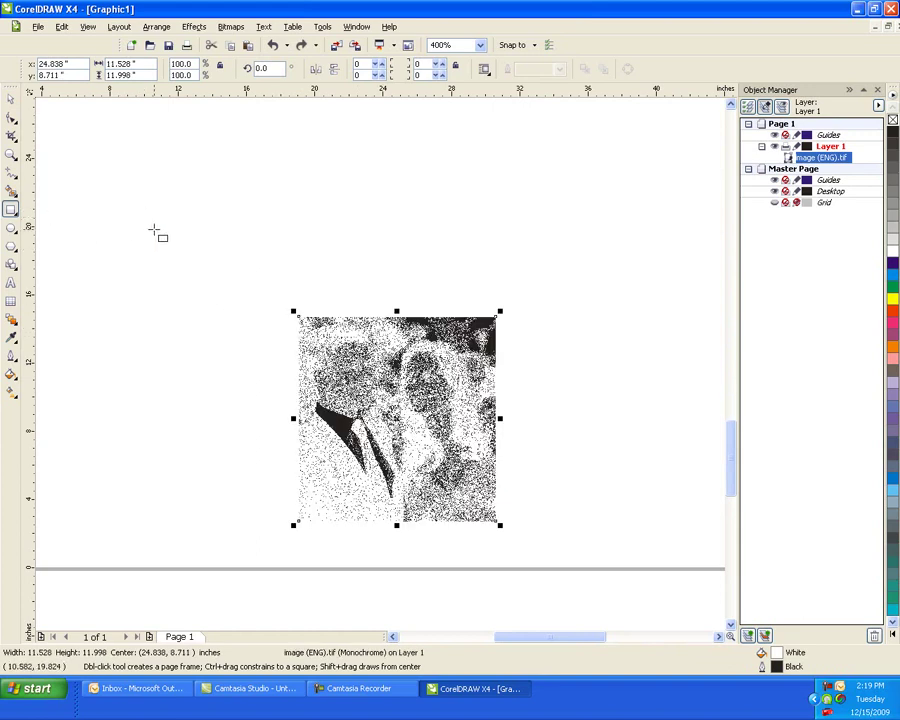
drag(293, 310, 500, 525)
click(11, 99)
click(243, 207)
click(347, 314)
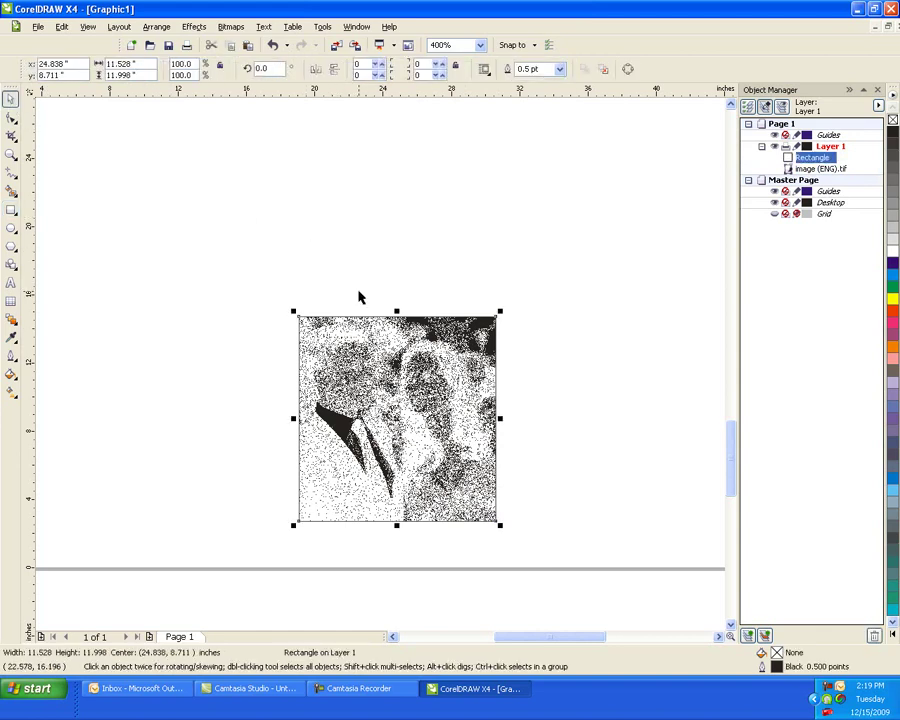
click(350, 267)
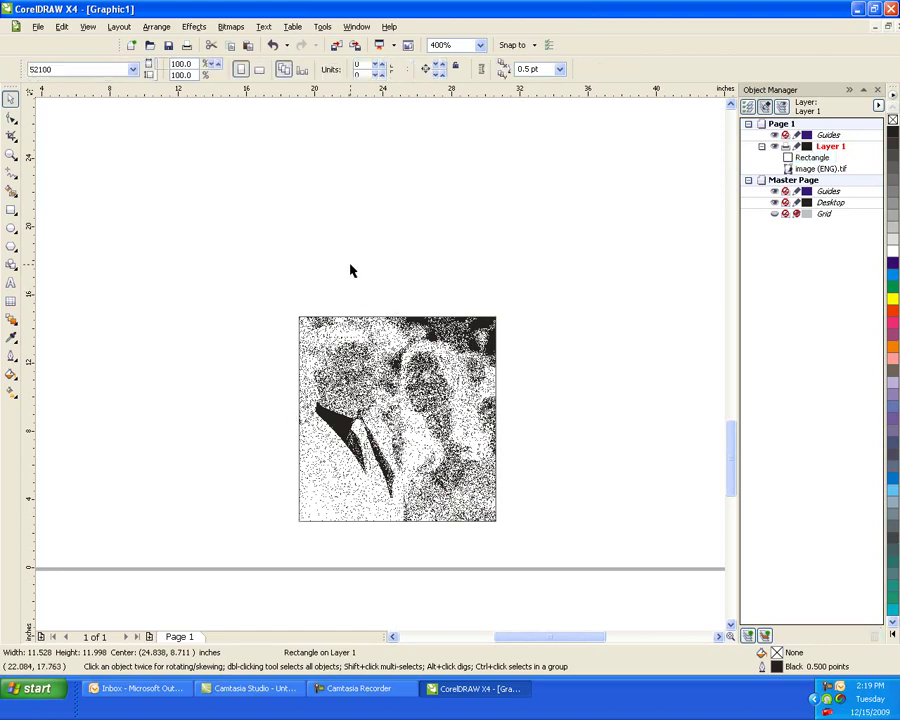
Step: Save the drawing as "bradjolie" in CDR format on Removable Disk (F:)
click(38, 27)
click(68, 135)
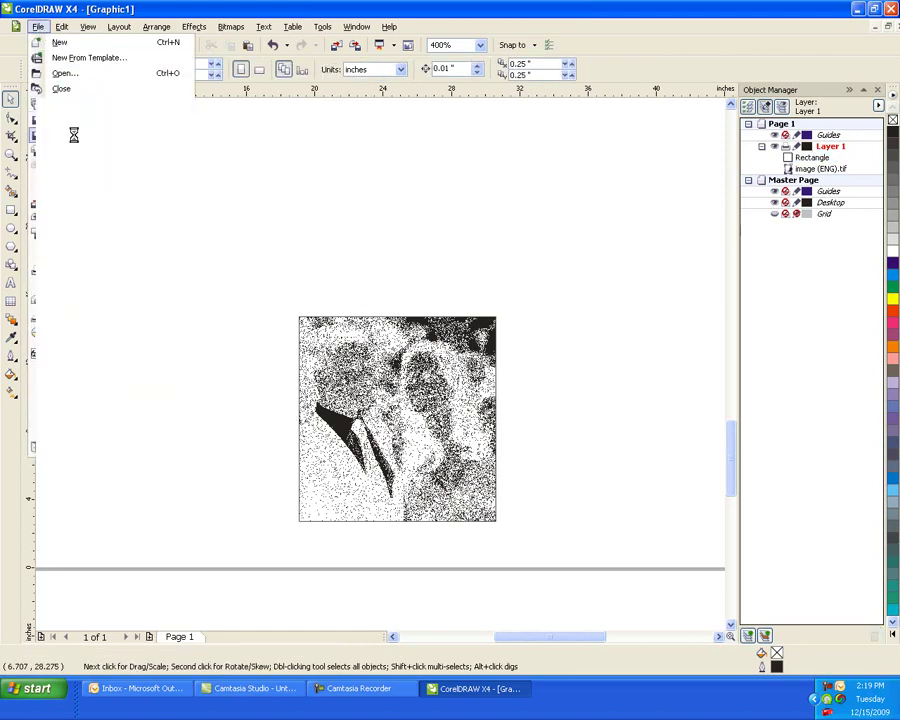
click(320, 137)
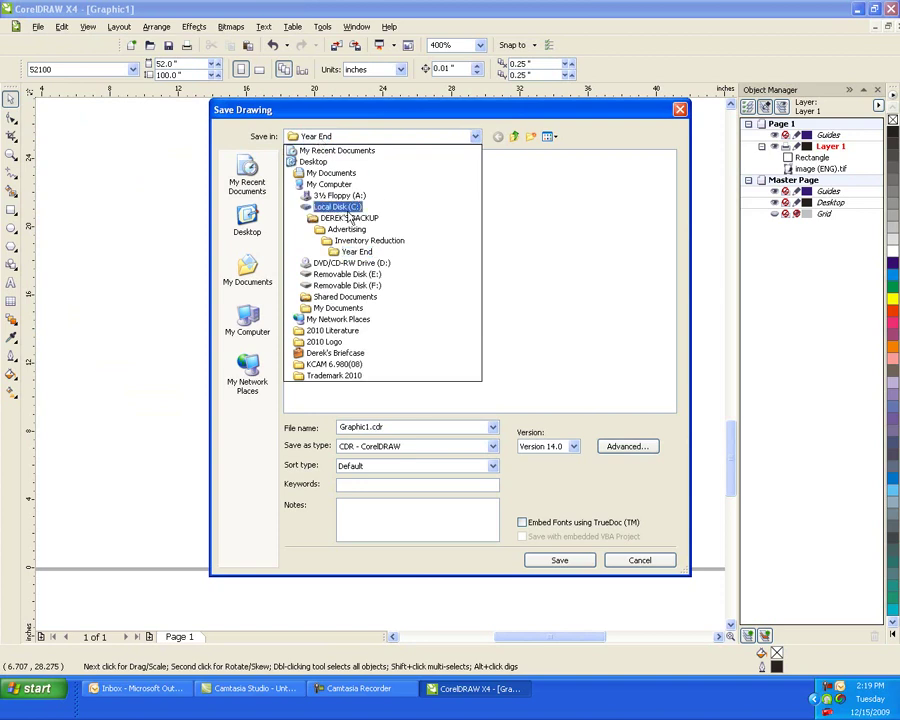
click(355, 274)
click(530, 369)
click(345, 137)
click(350, 285)
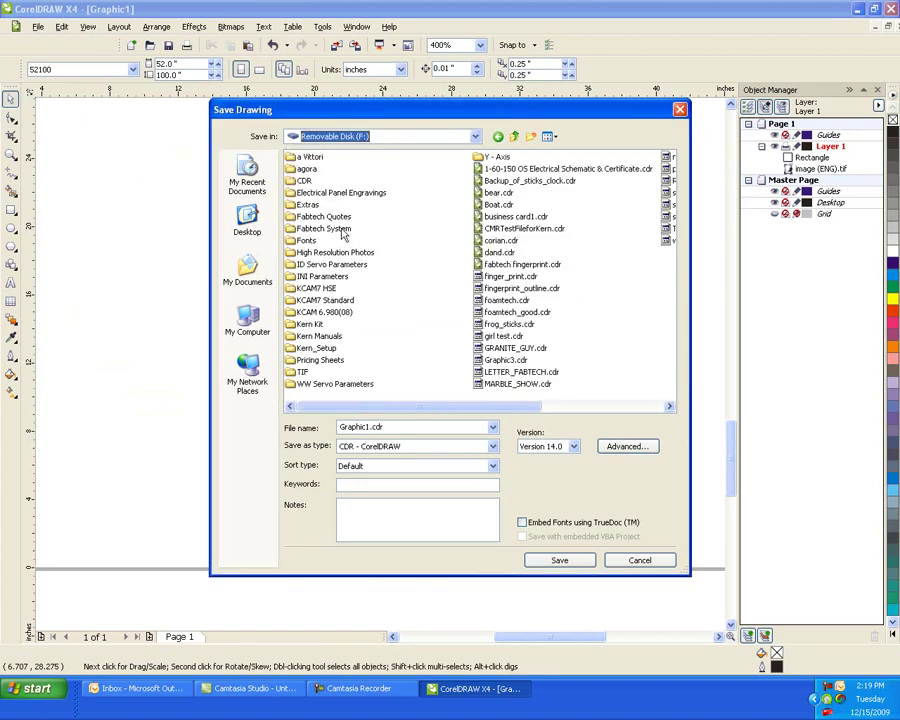
double_click(365, 428)
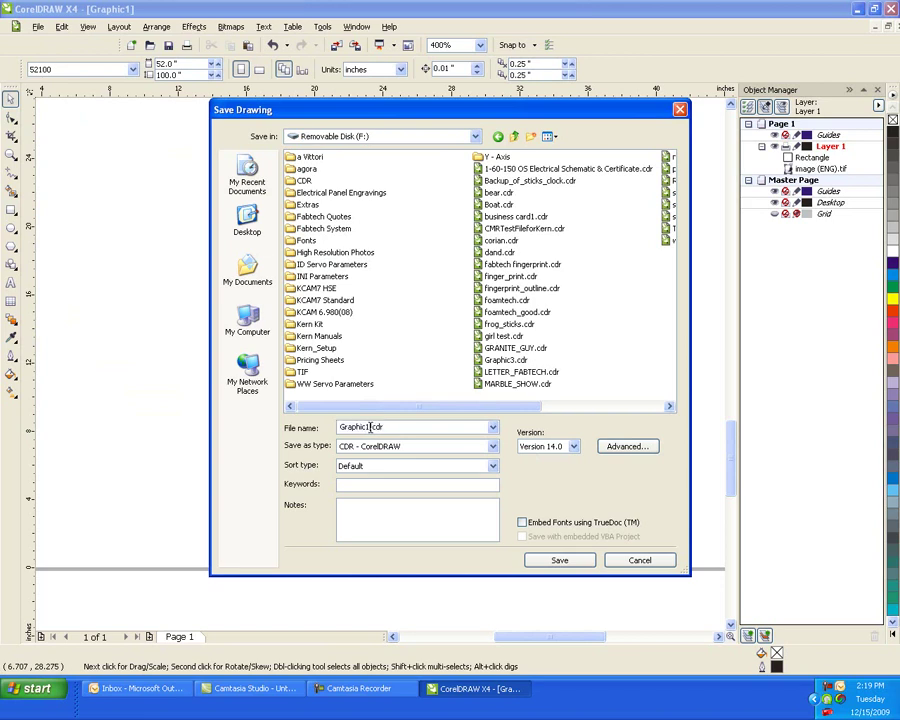
text(bradjolie)
click(562, 561)
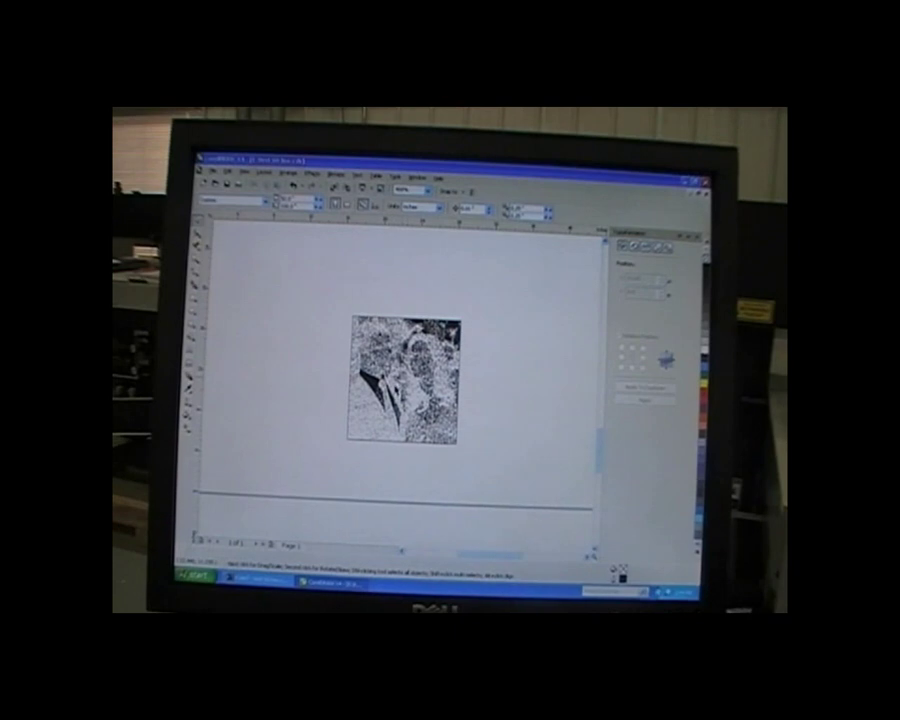
Step: Print the current drawing to the Kern EMF printer
click(212, 175)
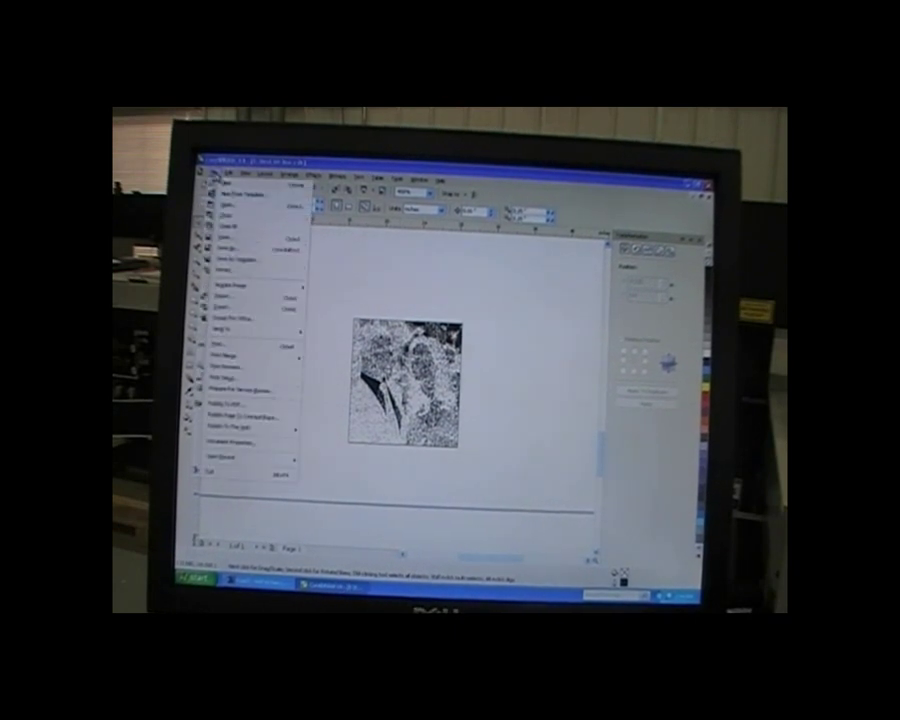
click(224, 347)
click(417, 318)
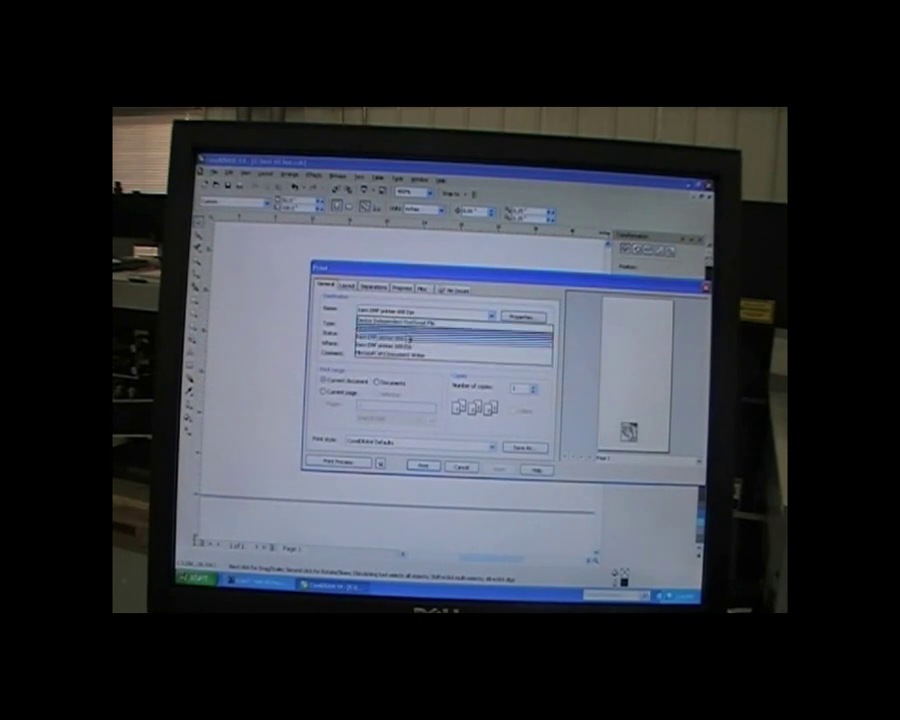
click(420, 351)
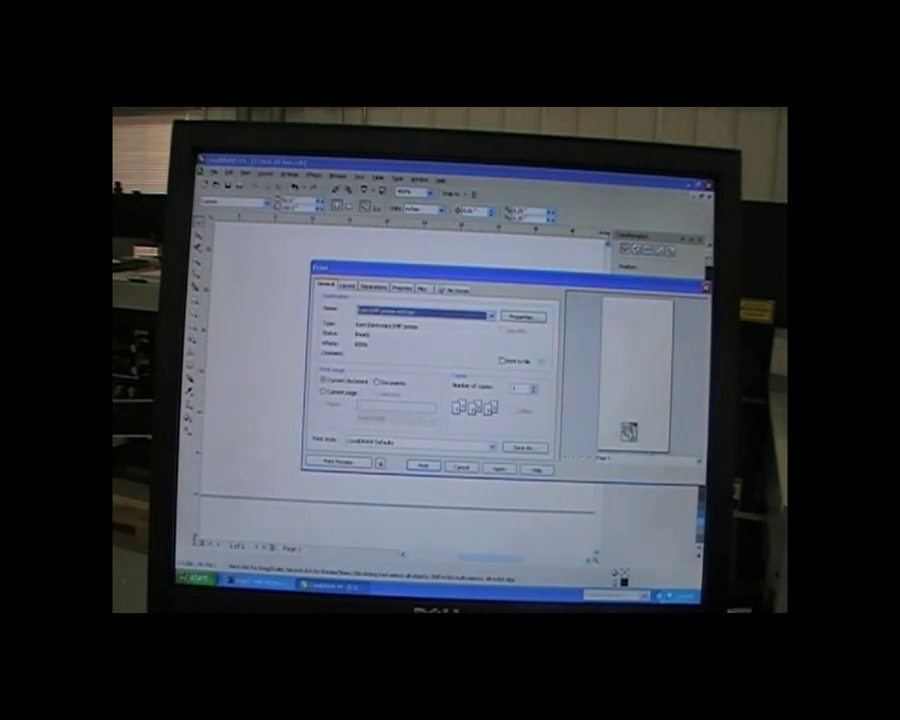
click(421, 466)
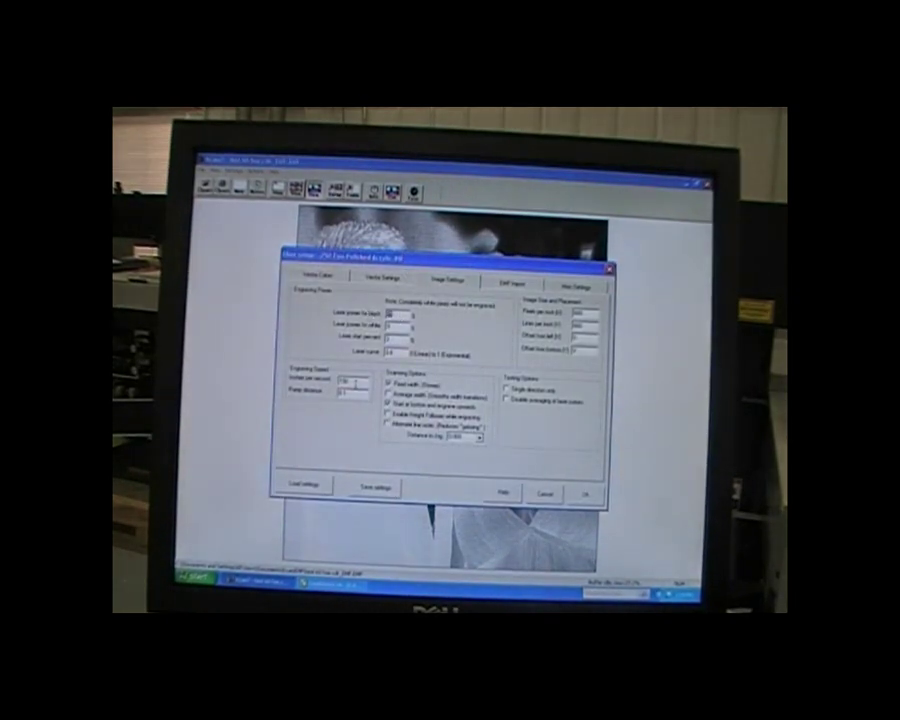
Step: Adjust the image engraving settings for the polished acrylic, check the vector colour settings, and accept the laser setup
text(100)
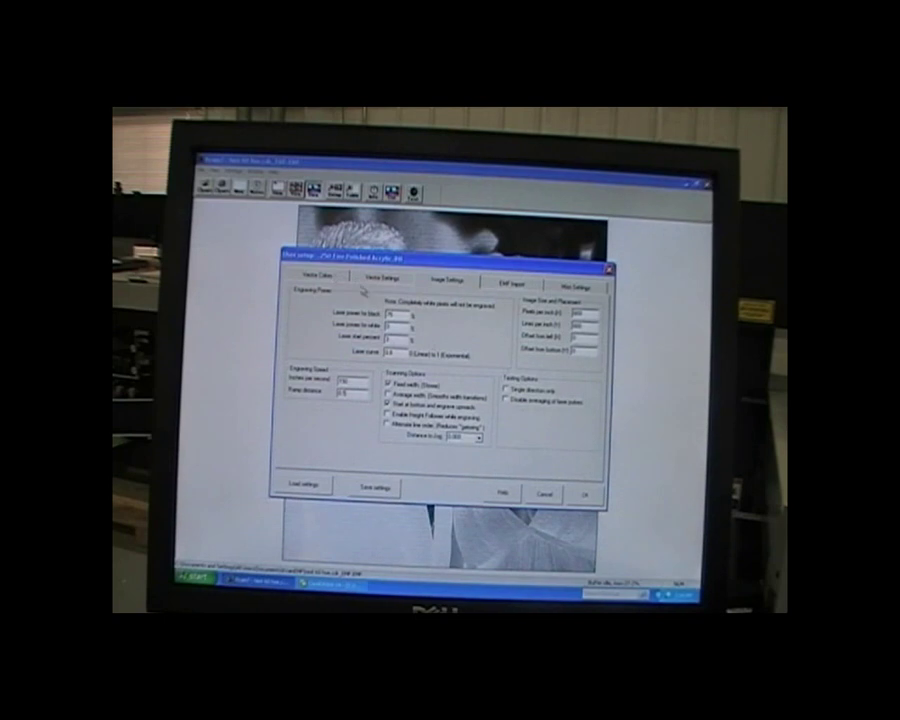
click(333, 277)
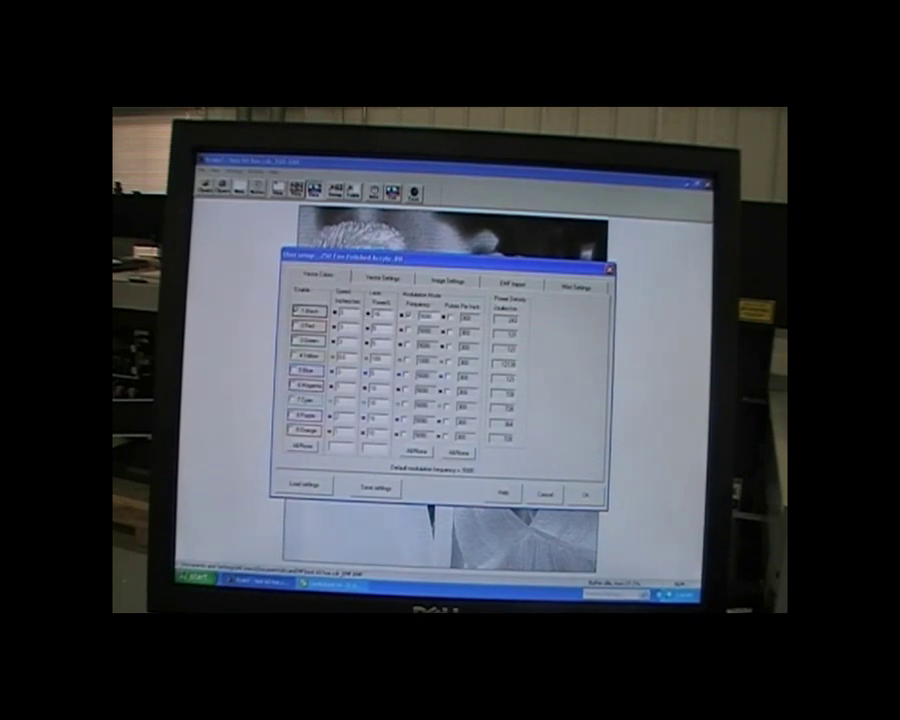
click(589, 494)
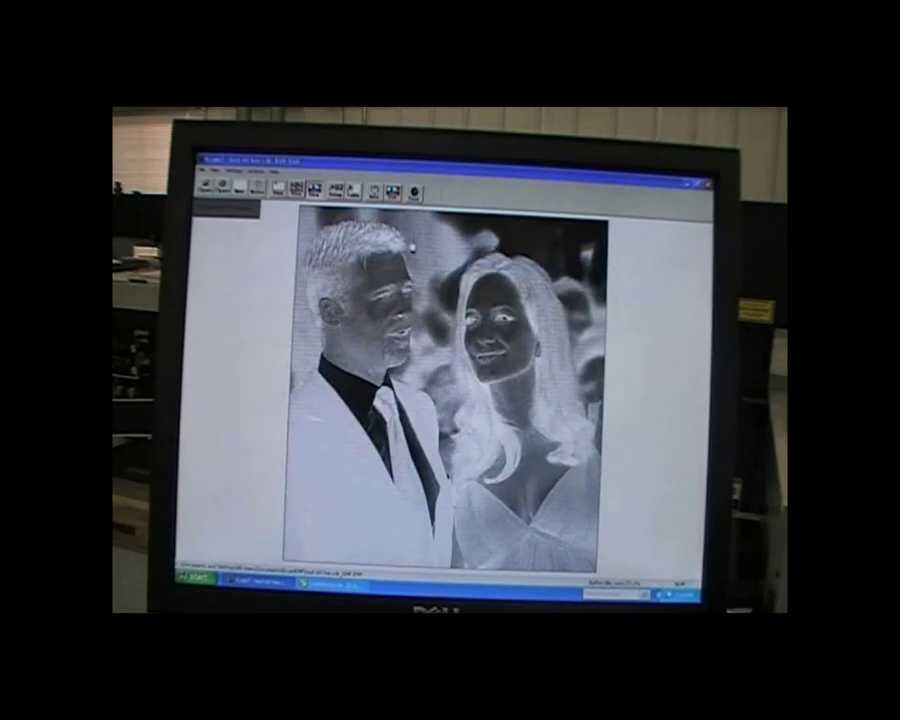
Step: Start the laser job with the vector cutting of the photo's outline
click(393, 194)
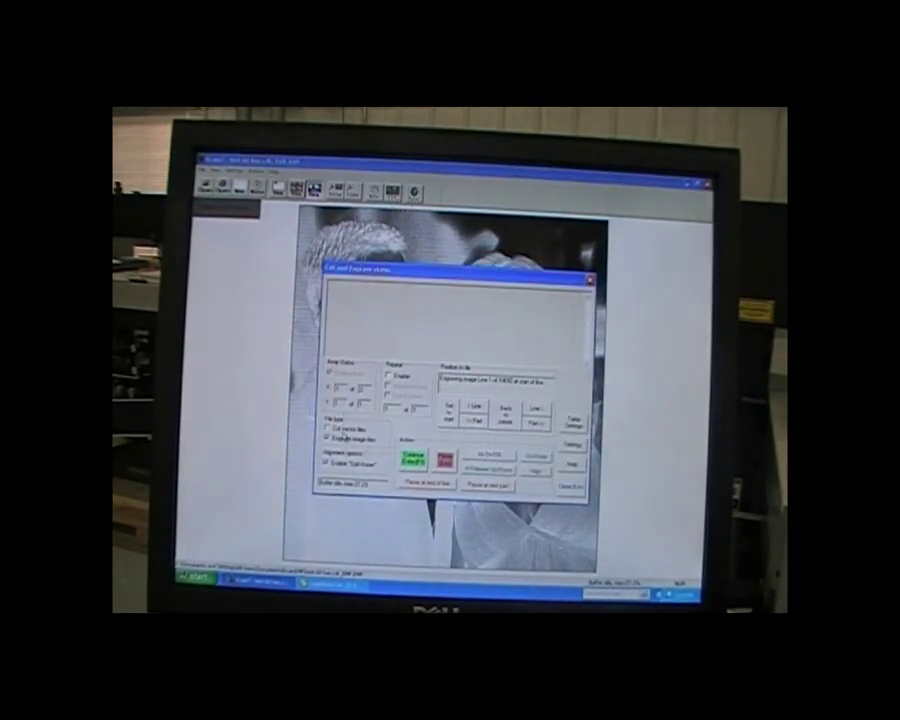
click(413, 459)
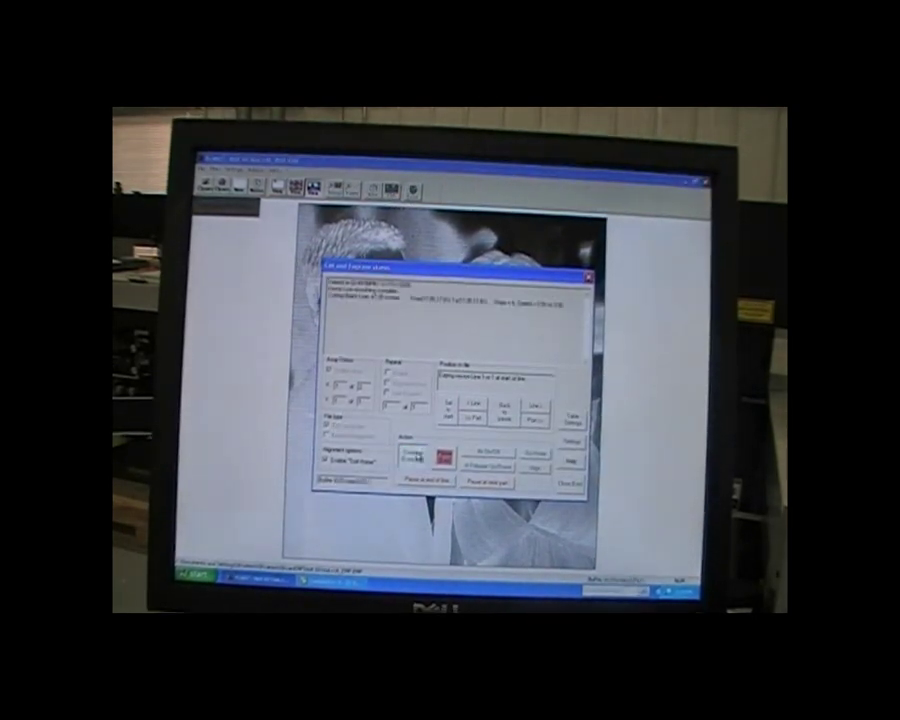